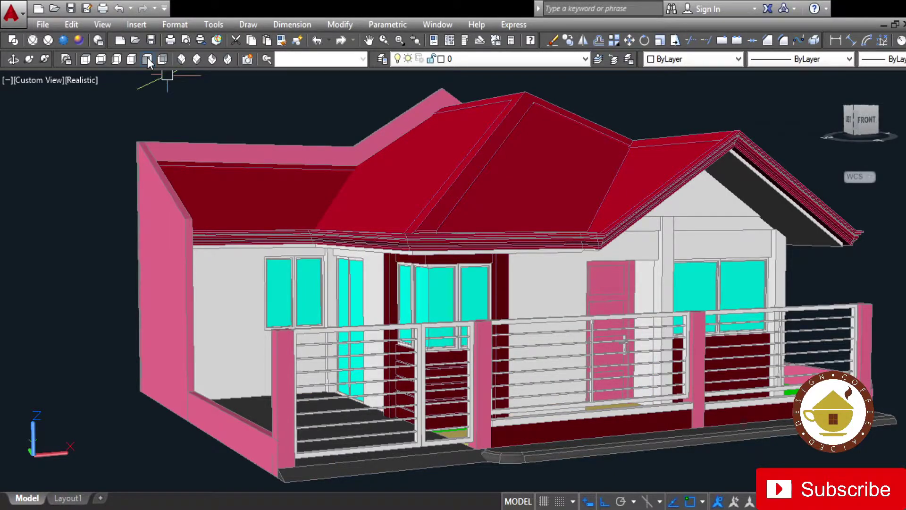
- Cycle the bungalow through Front, Right, Back, Left and Front views, ending on SW Isometric
{"action": "left_click", "coordinate": [147, 58]}
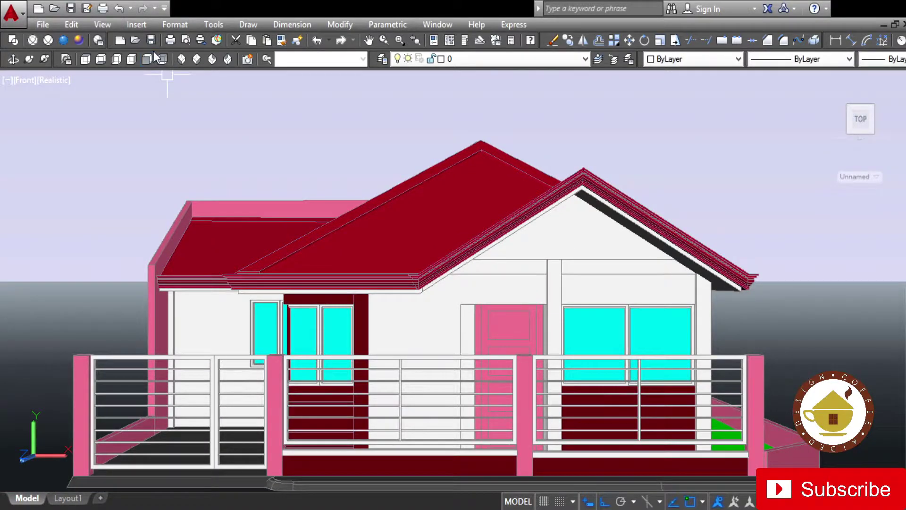
{"action": "left_click", "coordinate": [132, 59]}
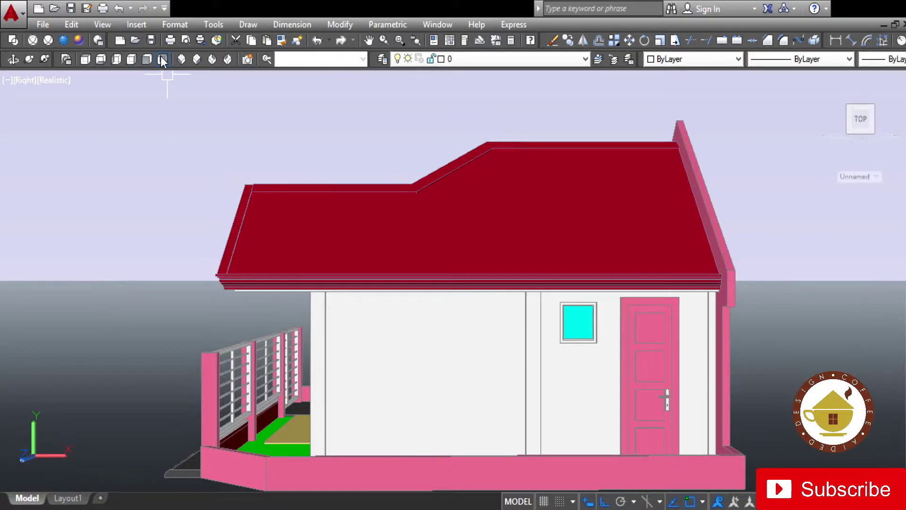
{"action": "left_click", "coordinate": [161, 57]}
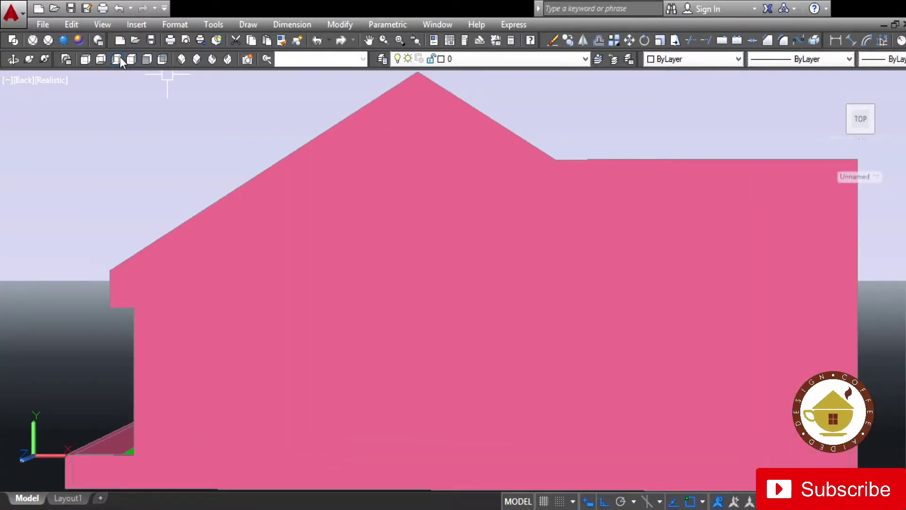
{"action": "left_click", "coordinate": [120, 57]}
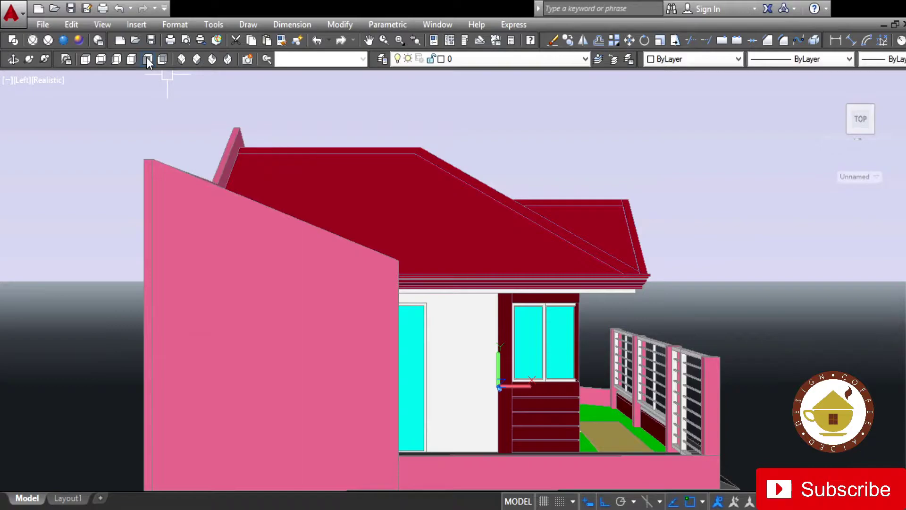
{"action": "left_click", "coordinate": [147, 58]}
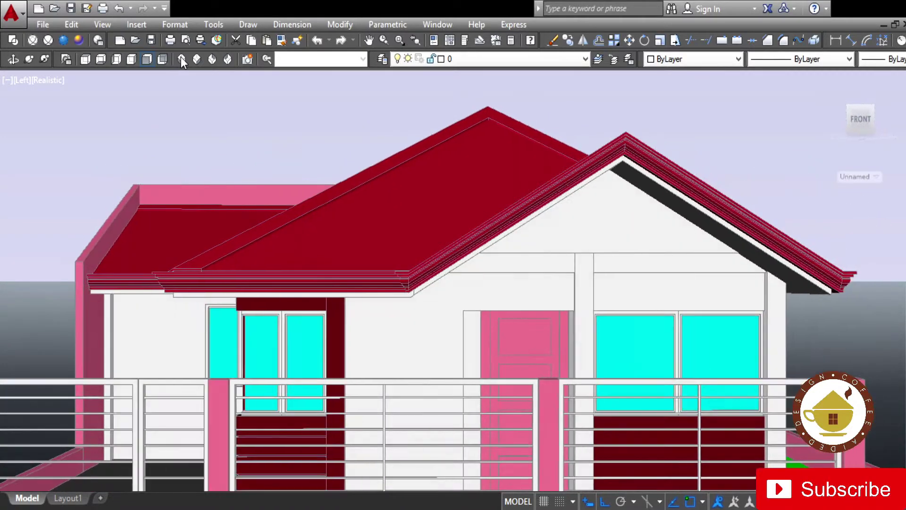
{"action": "left_click", "coordinate": [181, 58]}
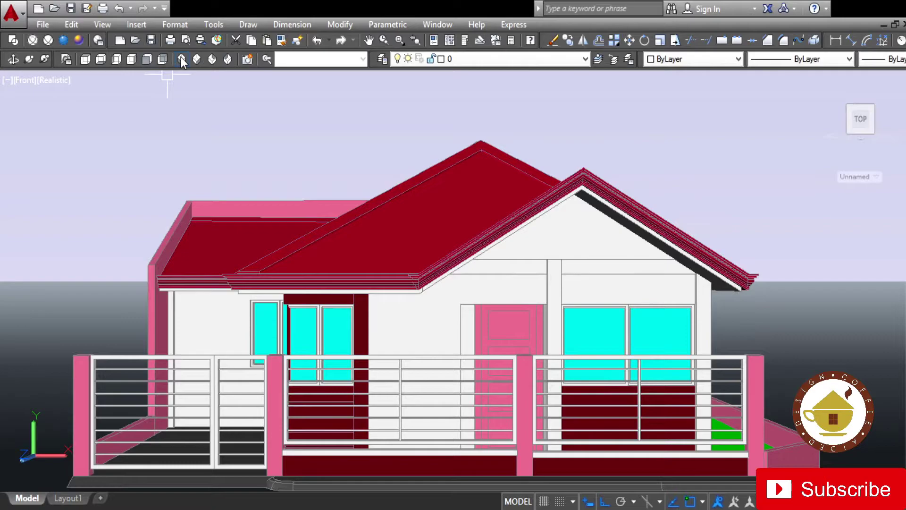
{"action": "left_click", "coordinate": [181, 57]}
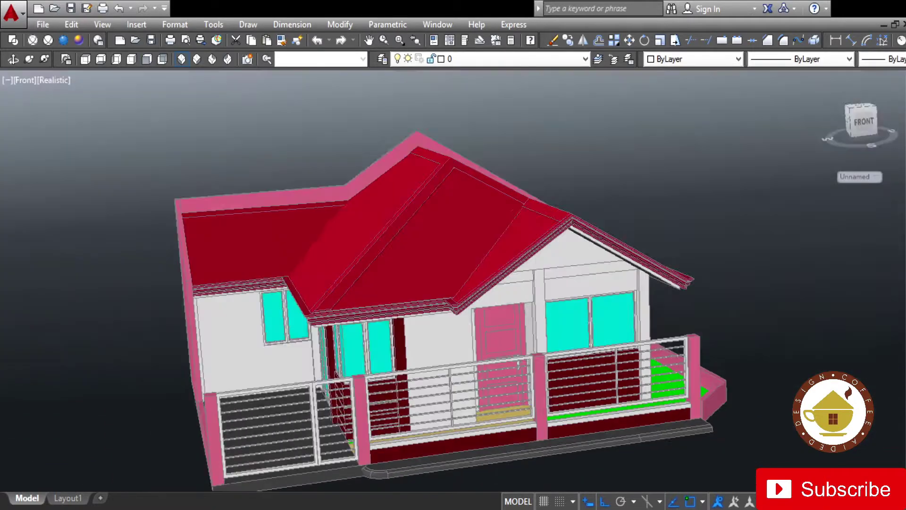